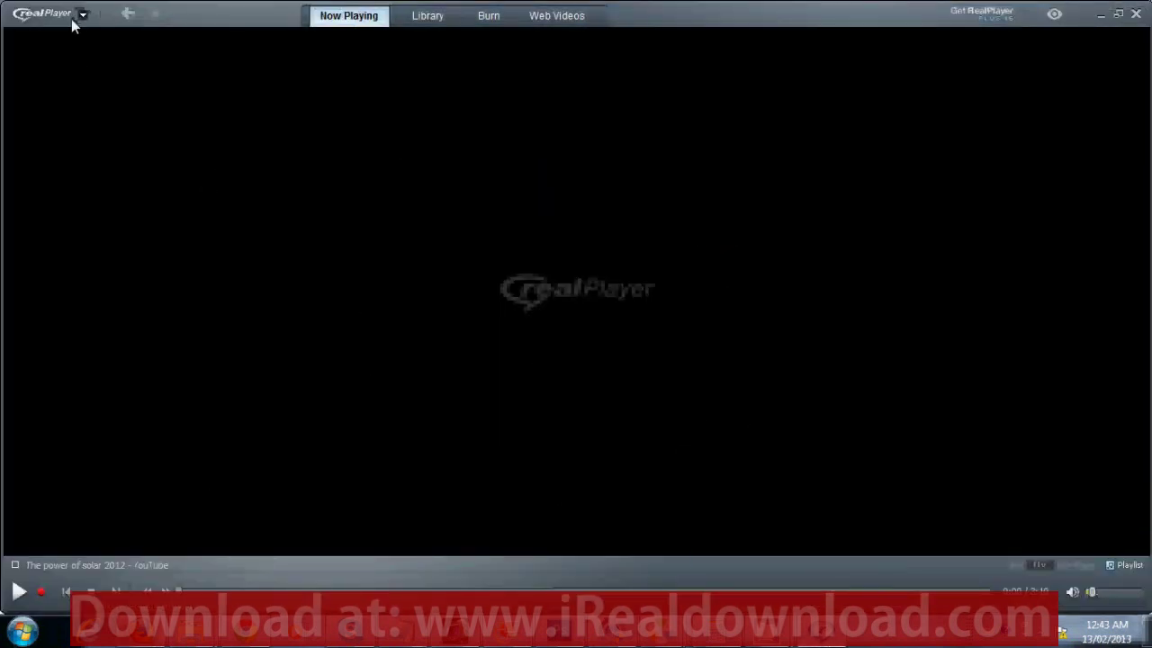
- Open a new RealPlayer web browser window from File > New and maximize it
{"action": "left_click", "coordinate": [83, 15]}
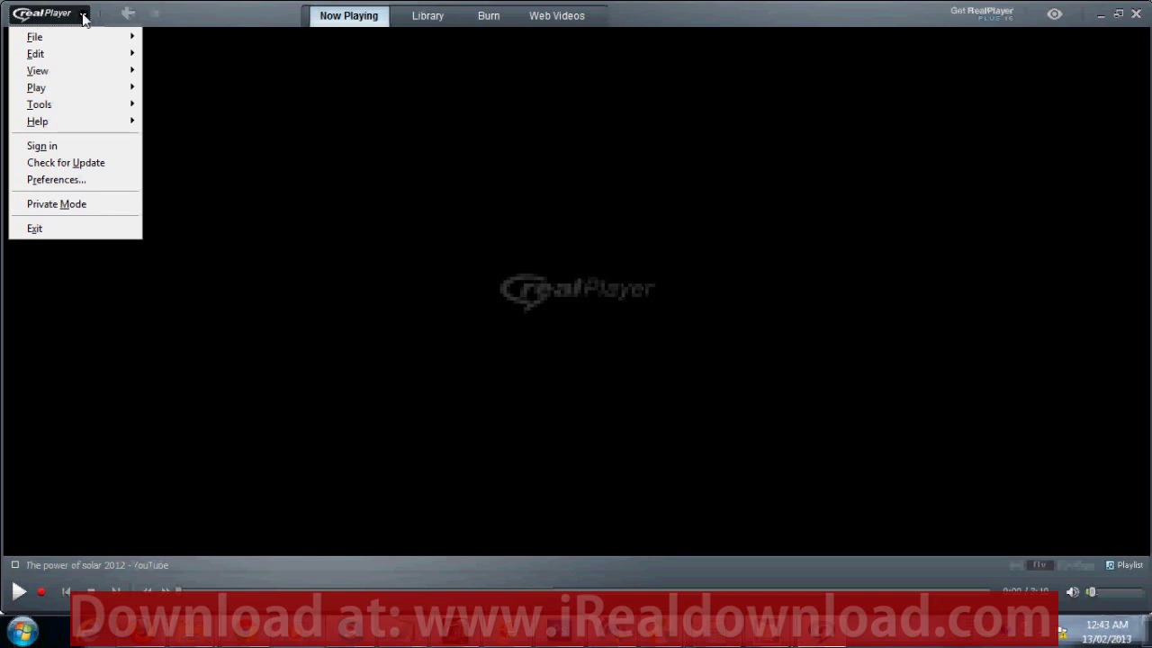
{"action": "mouse_move", "coordinate": [80, 34]}
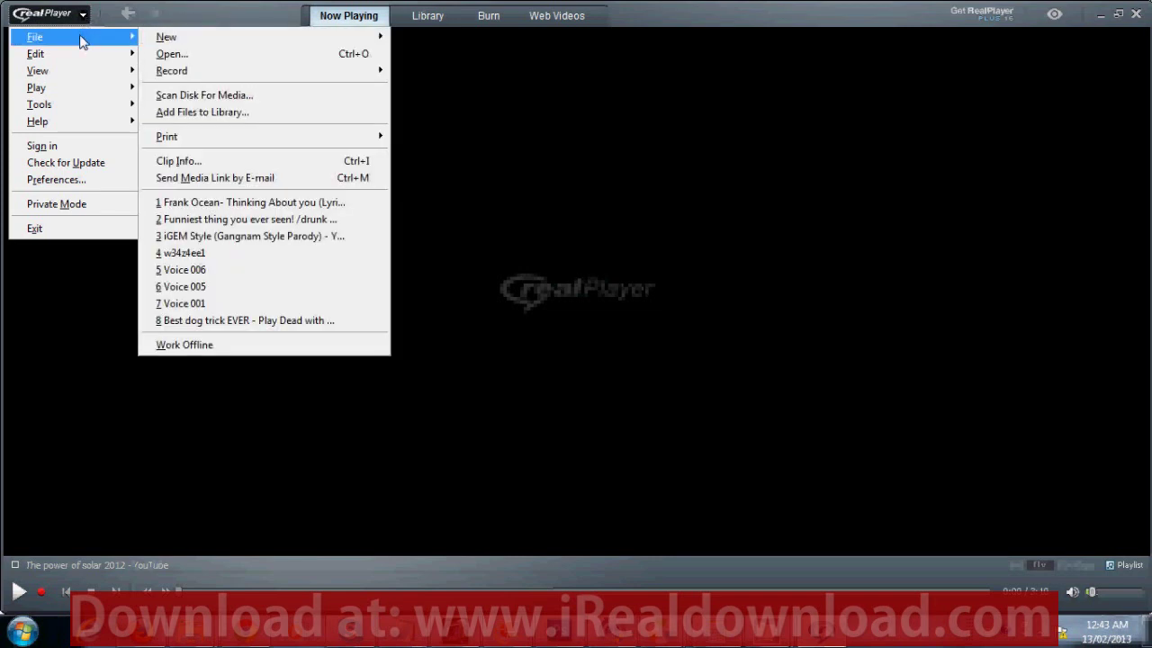
{"action": "mouse_move", "coordinate": [203, 43]}
{"action": "left_click", "coordinate": [449, 37]}
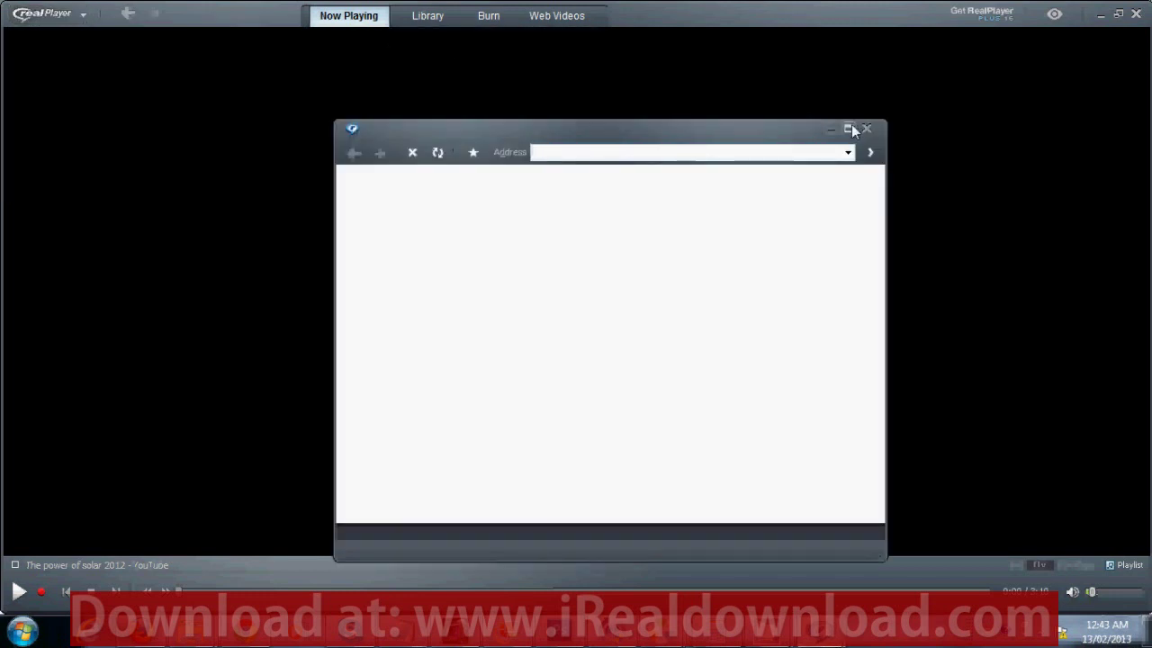
{"action": "left_click", "coordinate": [848, 129]}
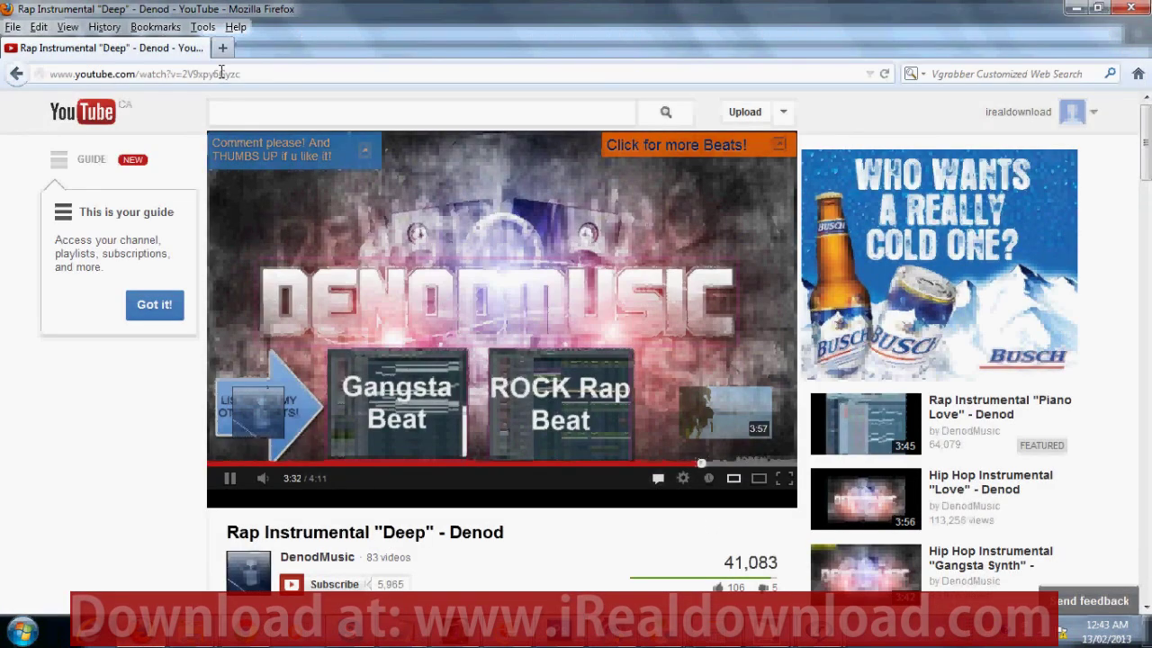
- Copy the Rap Instrumental video's URL from Firefox and bring the built-in browser back to front
{"action": "left_click", "coordinate": [220, 73]}
{"action": "right_click", "coordinate": [220, 73]}
{"action": "left_click", "coordinate": [255, 122]}
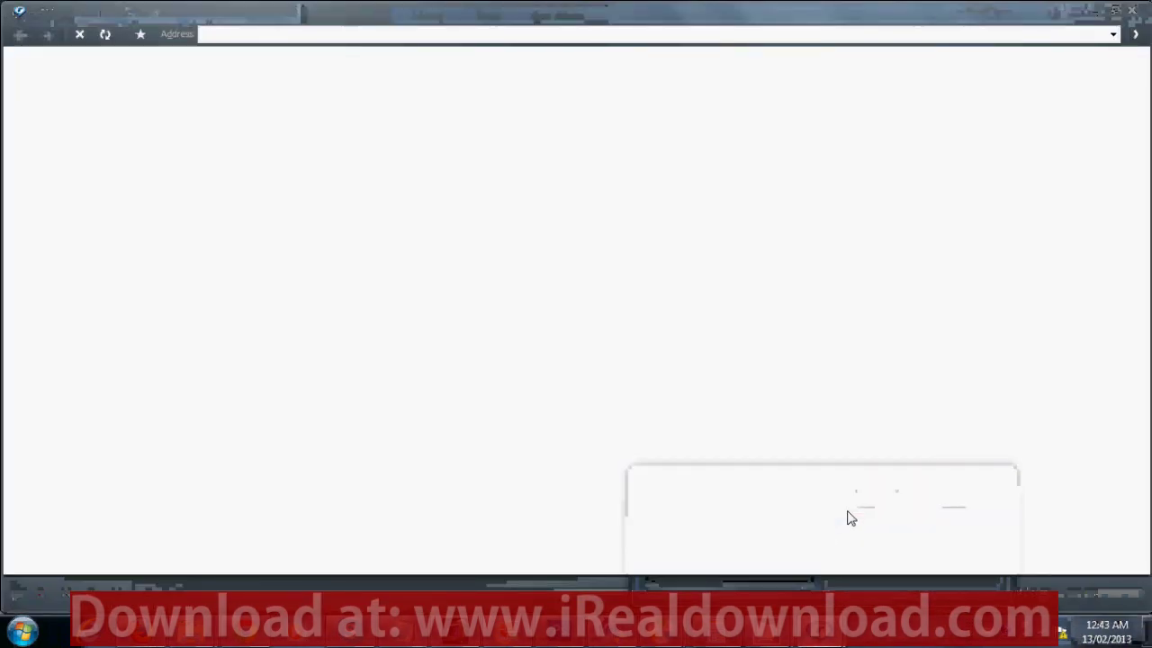
{"action": "left_click", "coordinate": [848, 517]}
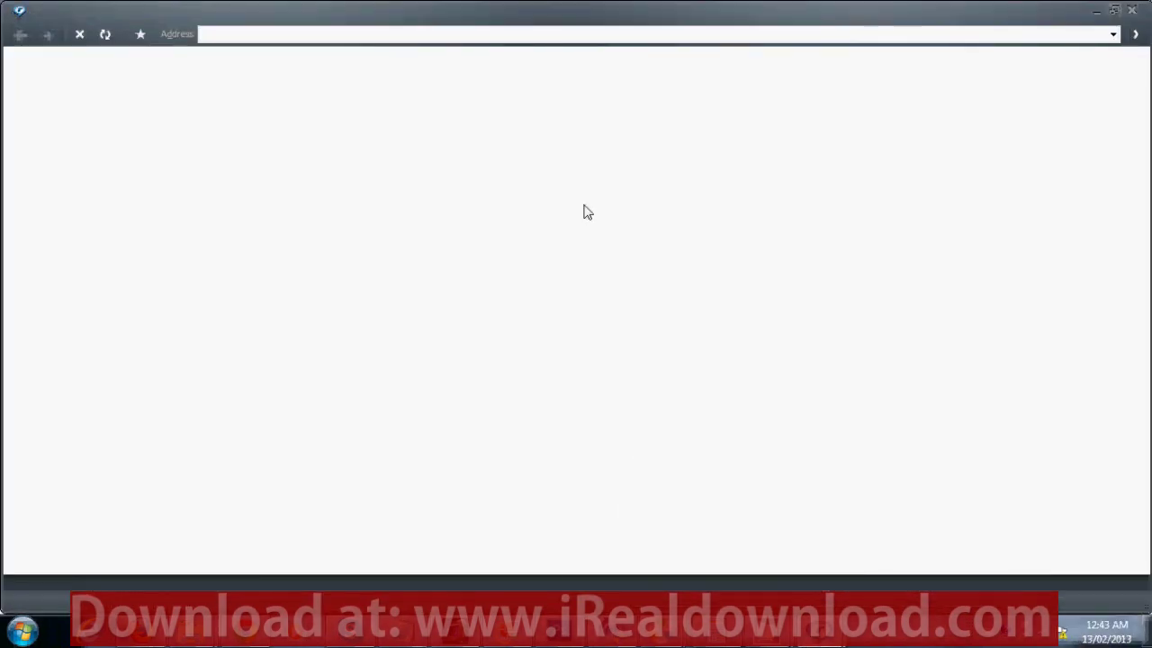
- Enter youtube.com in the built-in browser's address bar and scroll the loaded home page
{"action": "right_click", "coordinate": [372, 35]}
{"action": "left_click", "coordinate": [303, 35]}
{"action": "type", "text": "youtube.co"}
{"action": "key", "text": "Return"}
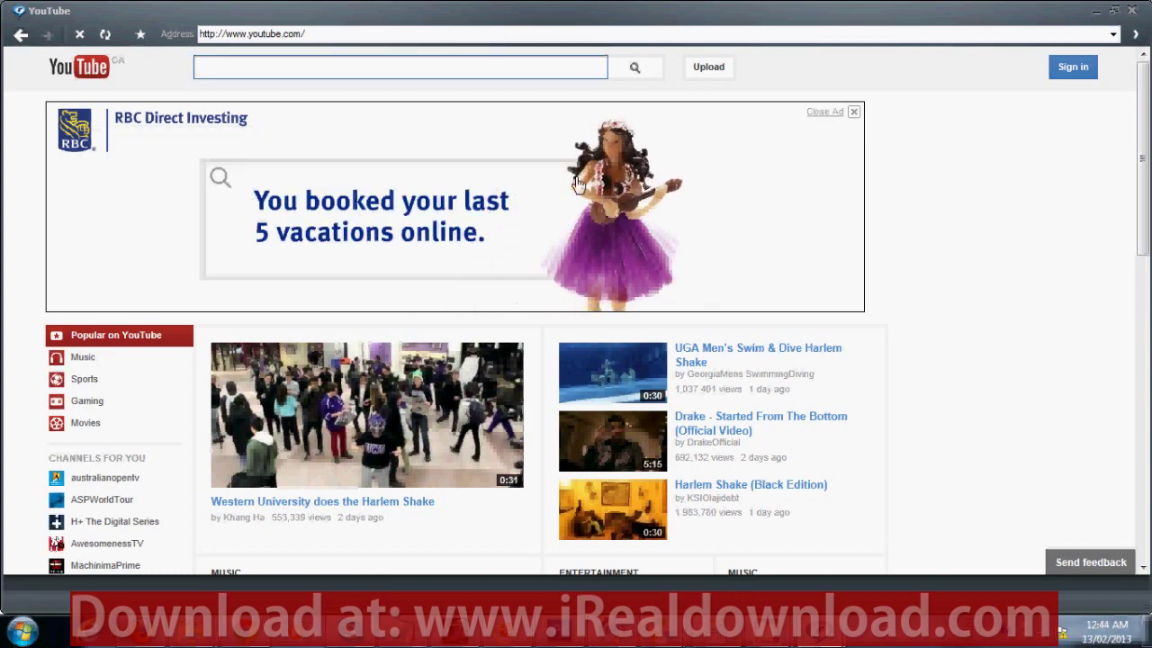
{"action": "mouse_move", "coordinate": [1146, 257]}
{"action": "left_mouse_down"}
{"action": "mouse_move", "coordinate": [1148, 431]}
{"action": "mouse_move", "coordinate": [1148, 252]}
{"action": "left_mouse_up"}
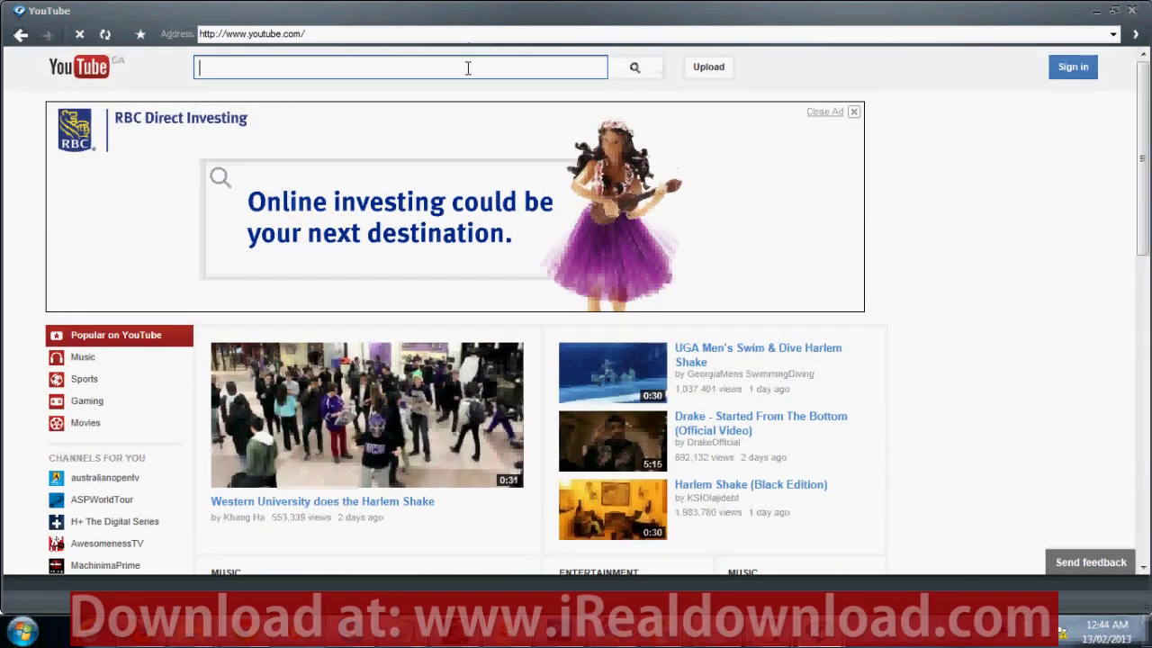
- Paste the copied video link into YouTube search, then into the address bar to open it
{"action": "key", "text": "ctrl+v"}
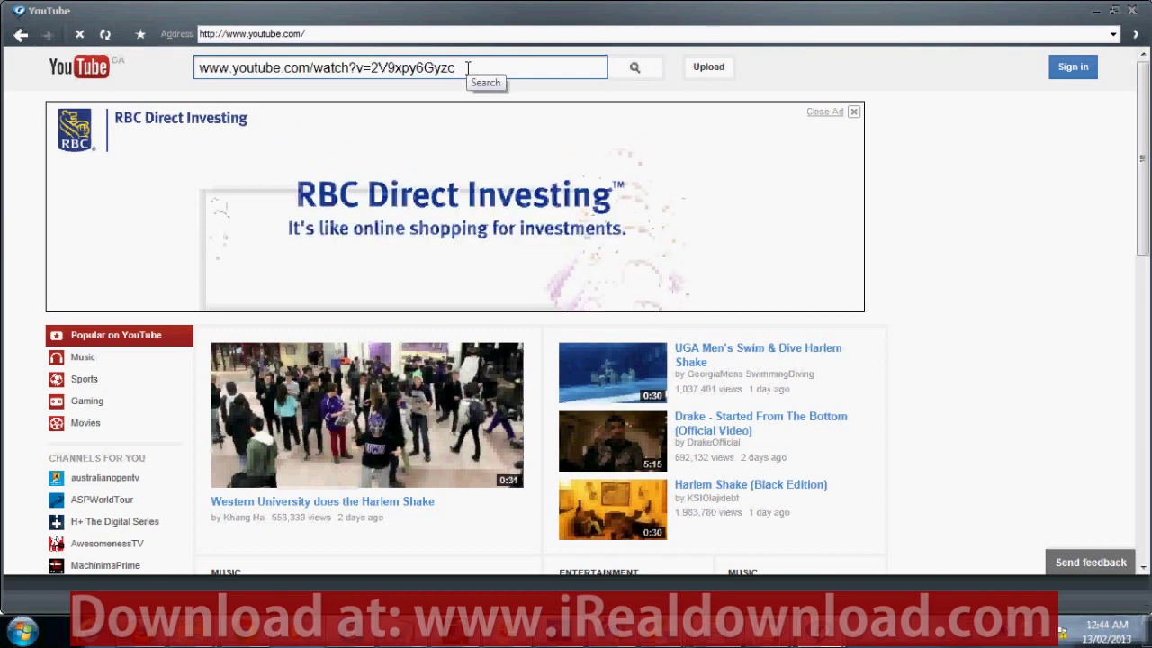
{"action": "key", "text": "Return"}
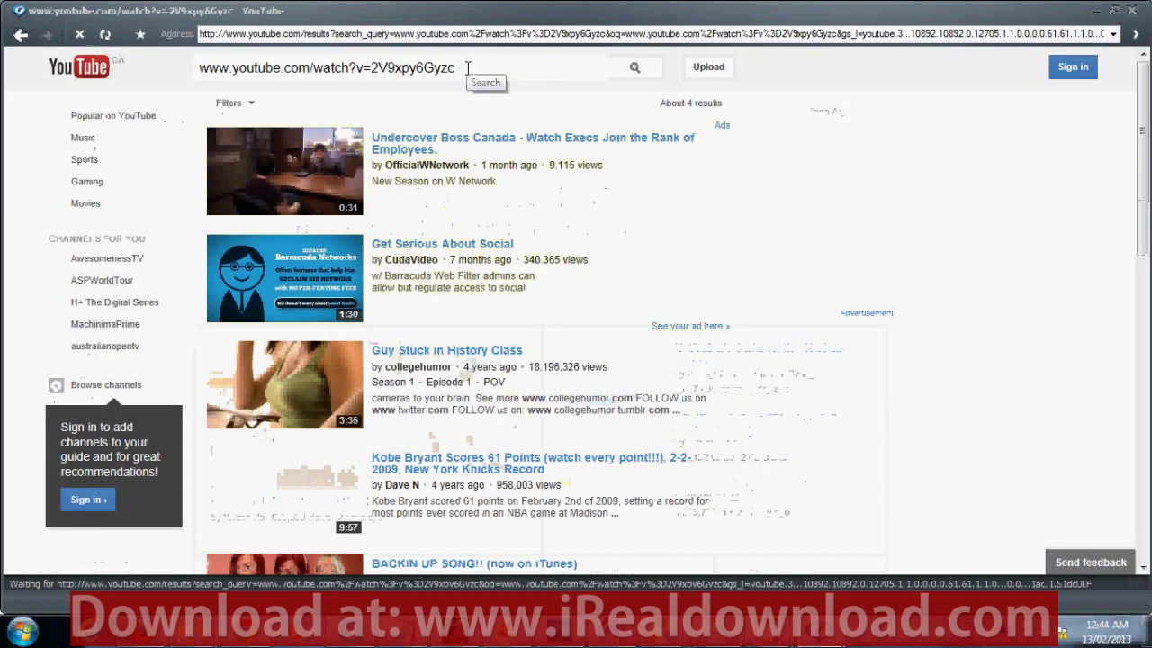
{"action": "left_click", "coordinate": [348, 34]}
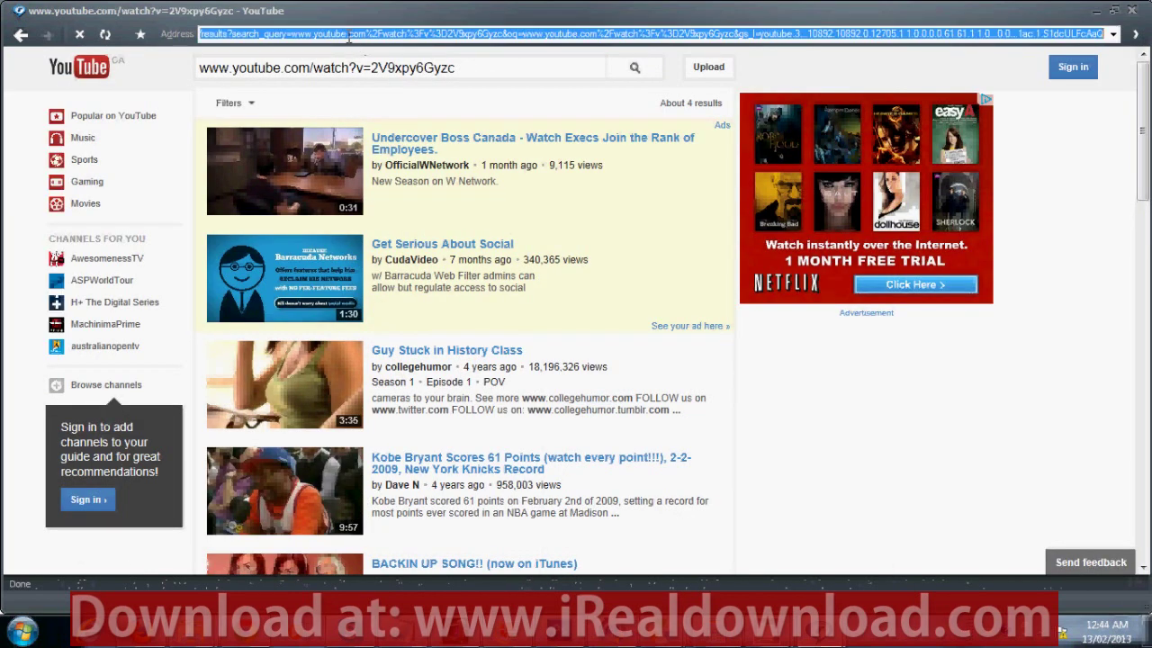
{"action": "key", "text": "ctrl+v"}
{"action": "key", "text": "Return"}
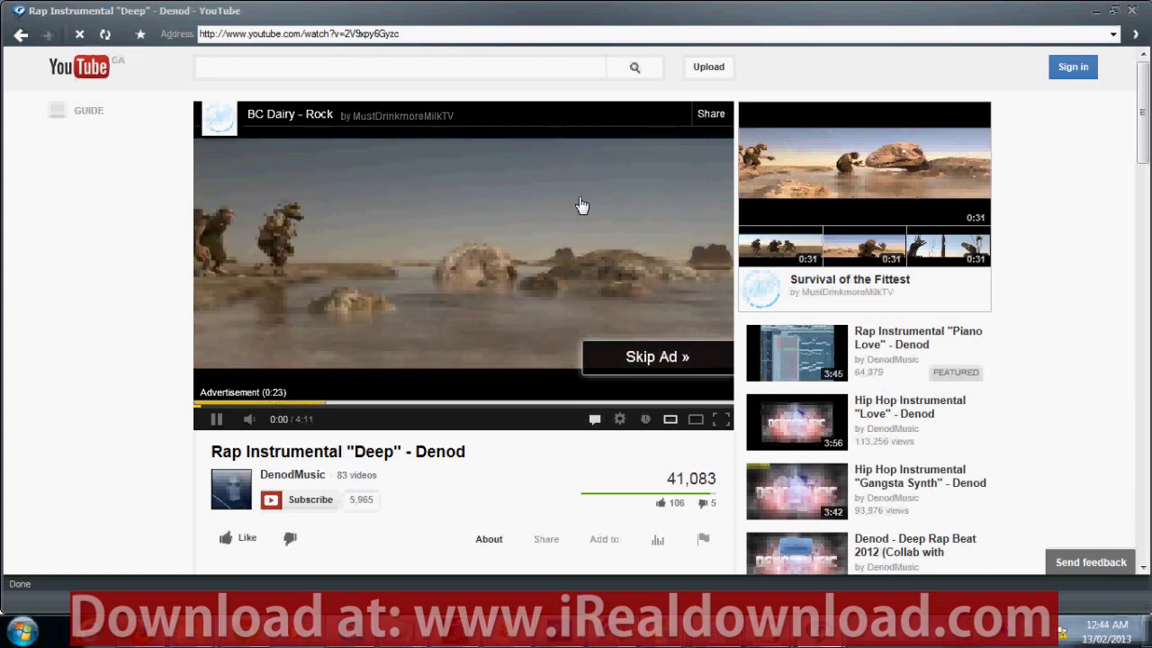
- Skip the advertisement and pause the Deep video at 0:05
{"action": "left_click", "coordinate": [666, 367]}
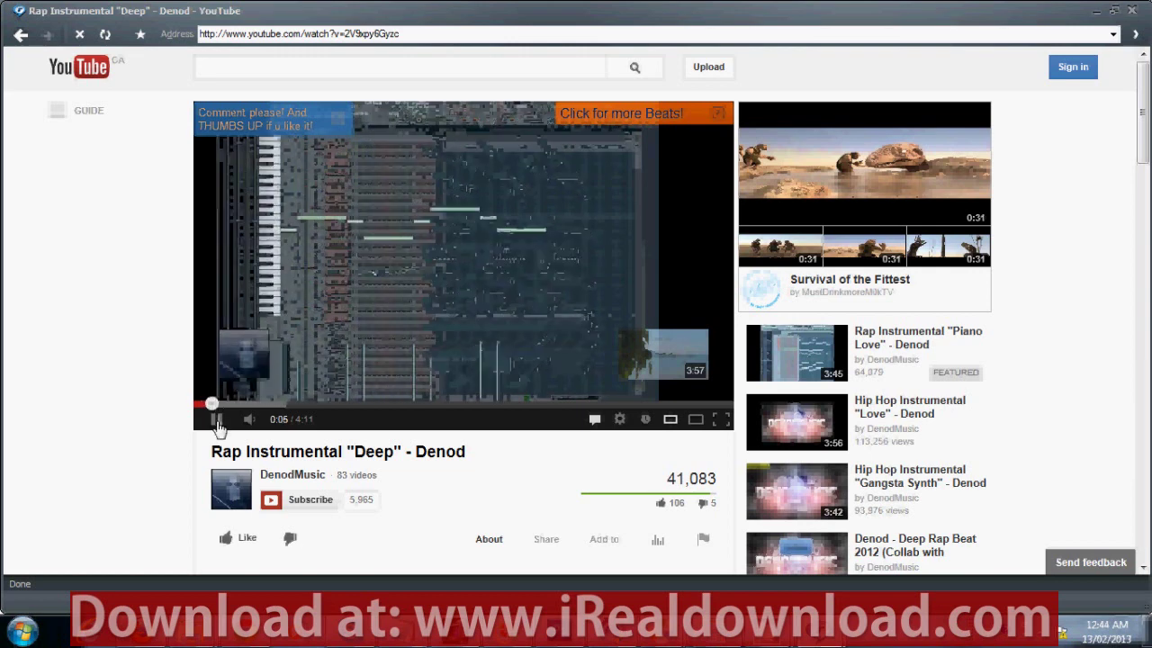
{"action": "left_click", "coordinate": [288, 395]}
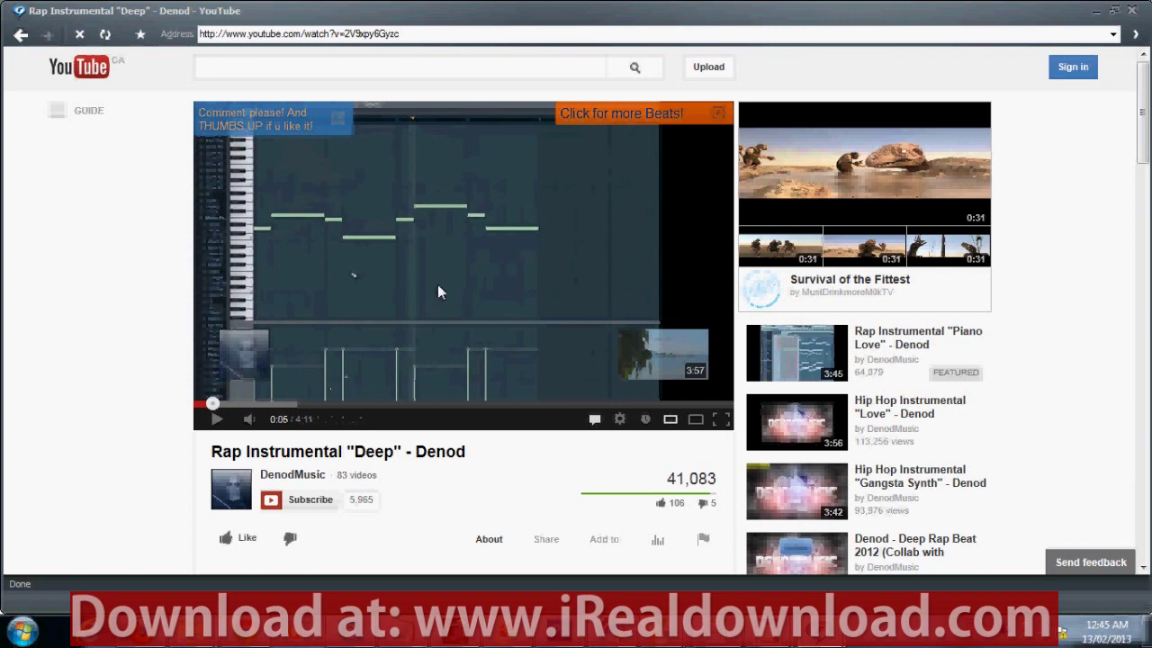
- Send the video to RealDownloader from the player's right-click menu, then hide the progress window
{"action": "right_click", "coordinate": [427, 255]}
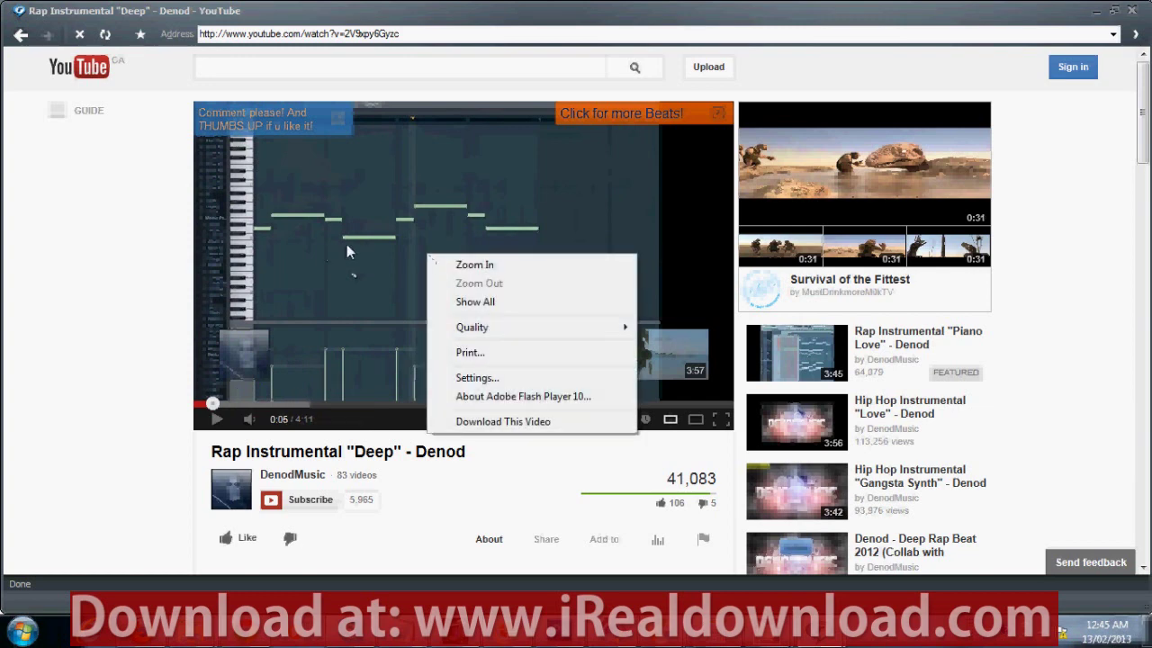
{"action": "left_click", "coordinate": [529, 425]}
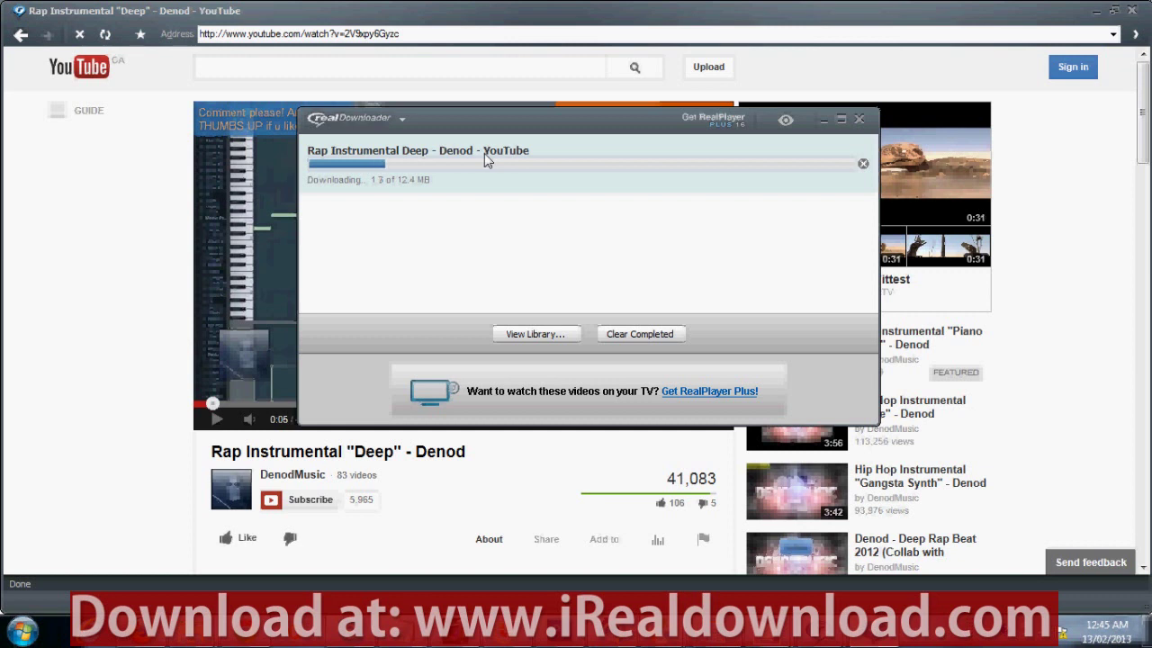
{"action": "left_click", "coordinate": [121, 329]}
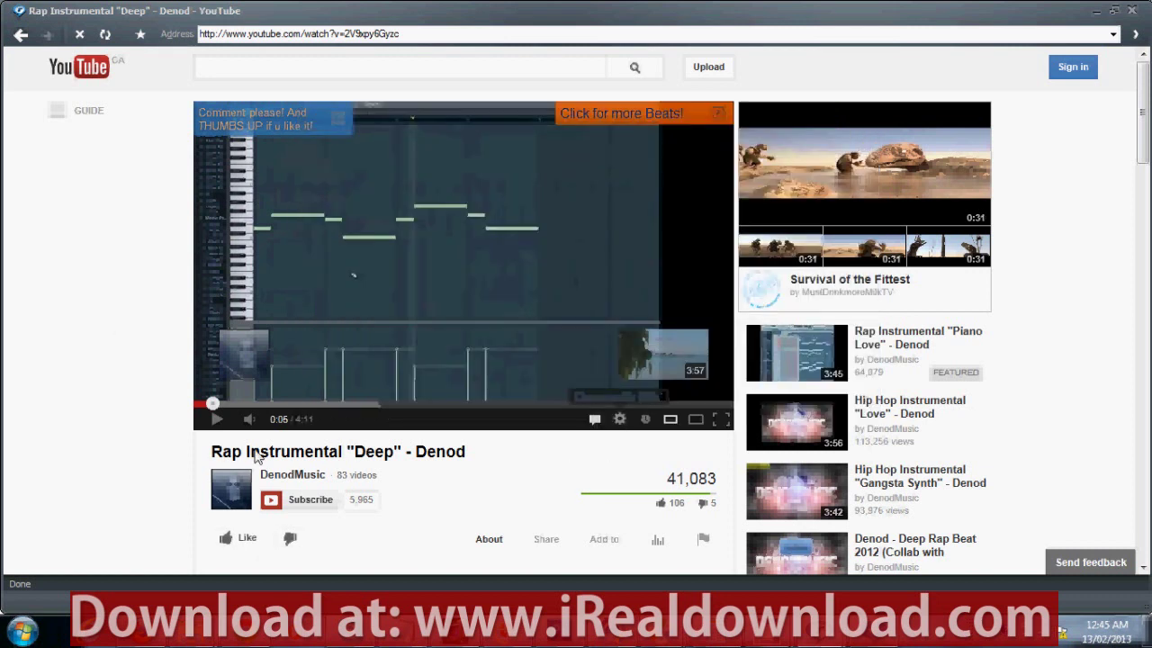
- Pause the video and change its playback quality from 360p to 720p HD
{"action": "left_click", "coordinate": [215, 419]}
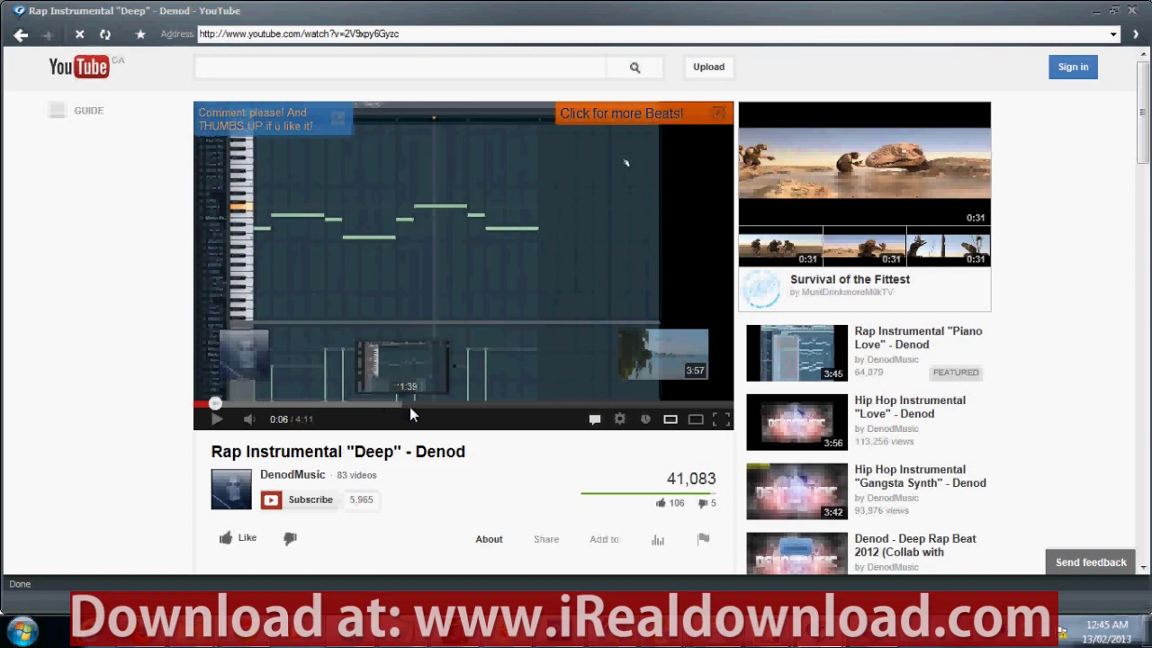
{"action": "left_click", "coordinate": [619, 419]}
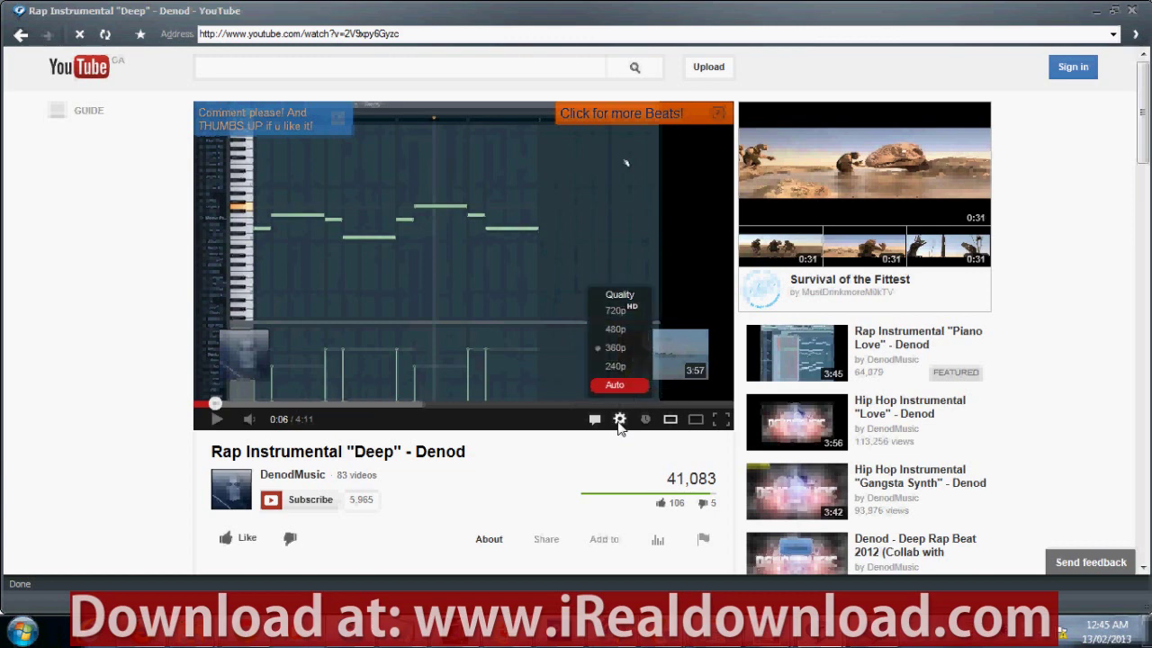
{"action": "left_click", "coordinate": [639, 312]}
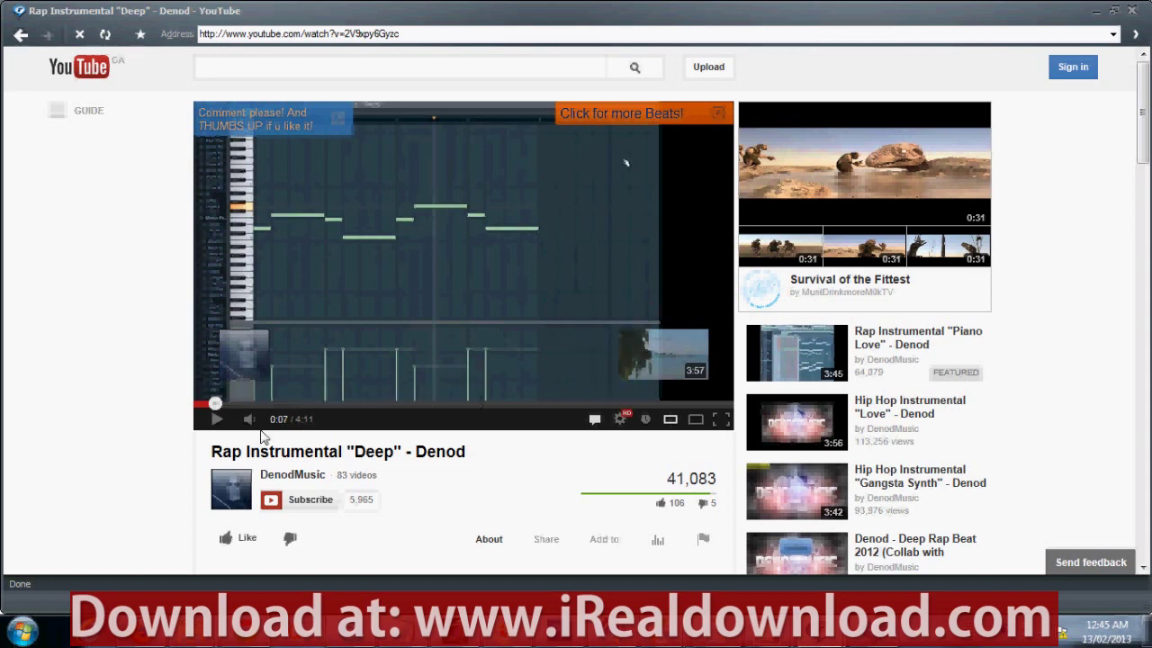
{"action": "right_click", "coordinate": [407, 218]}
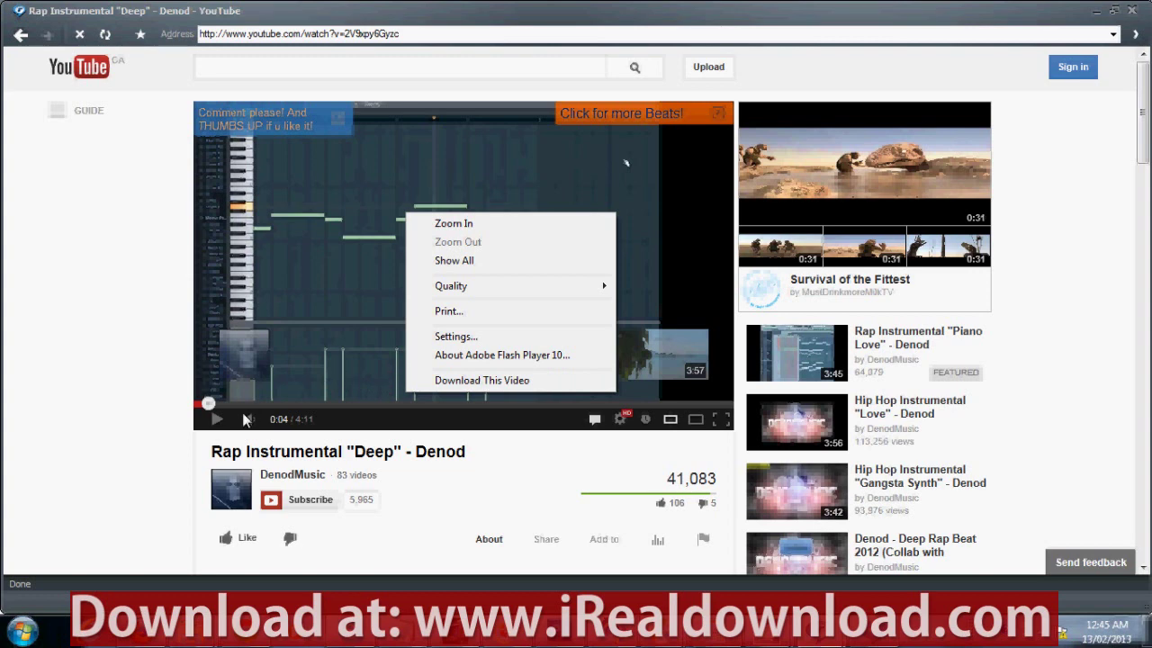
- Download the 720p Deep video (32.2 MB) via the player's Download This Video option
{"action": "left_click", "coordinate": [216, 429]}
{"action": "left_click", "coordinate": [216, 421]}
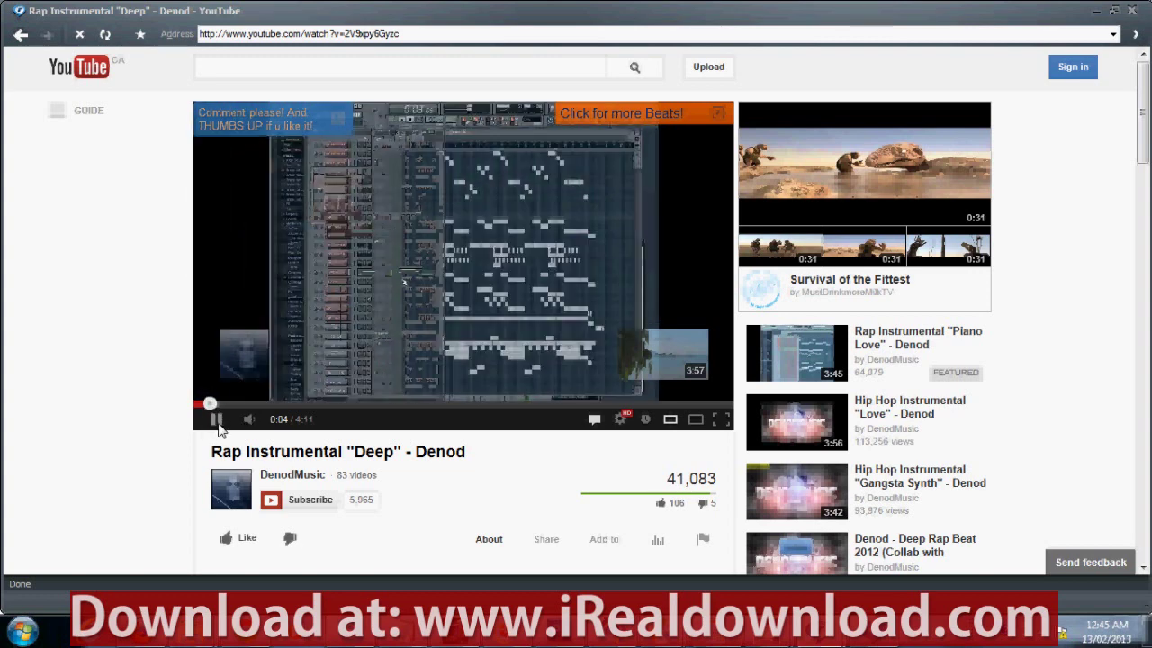
{"action": "left_click", "coordinate": [218, 425]}
{"action": "right_click", "coordinate": [434, 261]}
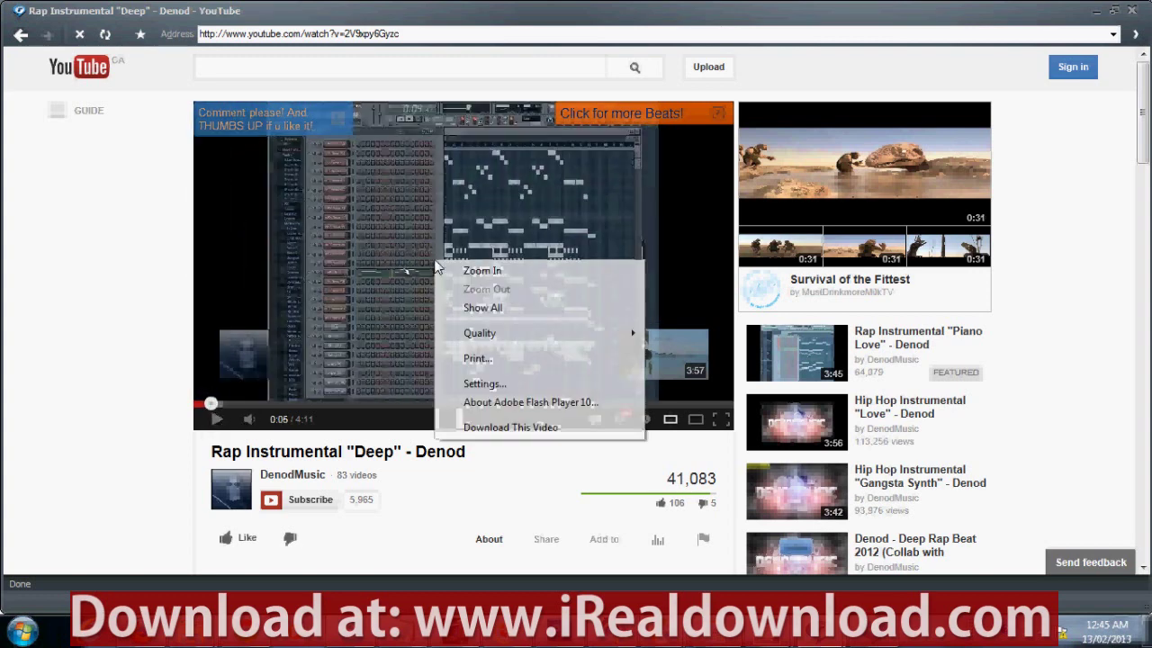
{"action": "left_click", "coordinate": [546, 429]}
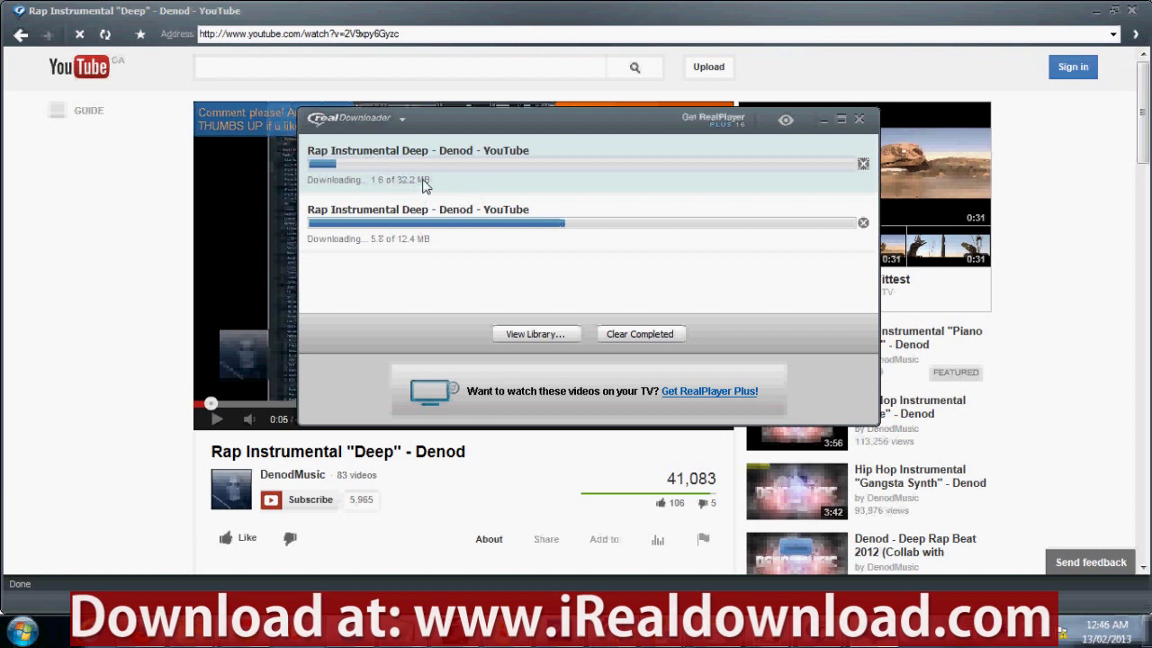
{"action": "left_click", "coordinate": [162, 310]}
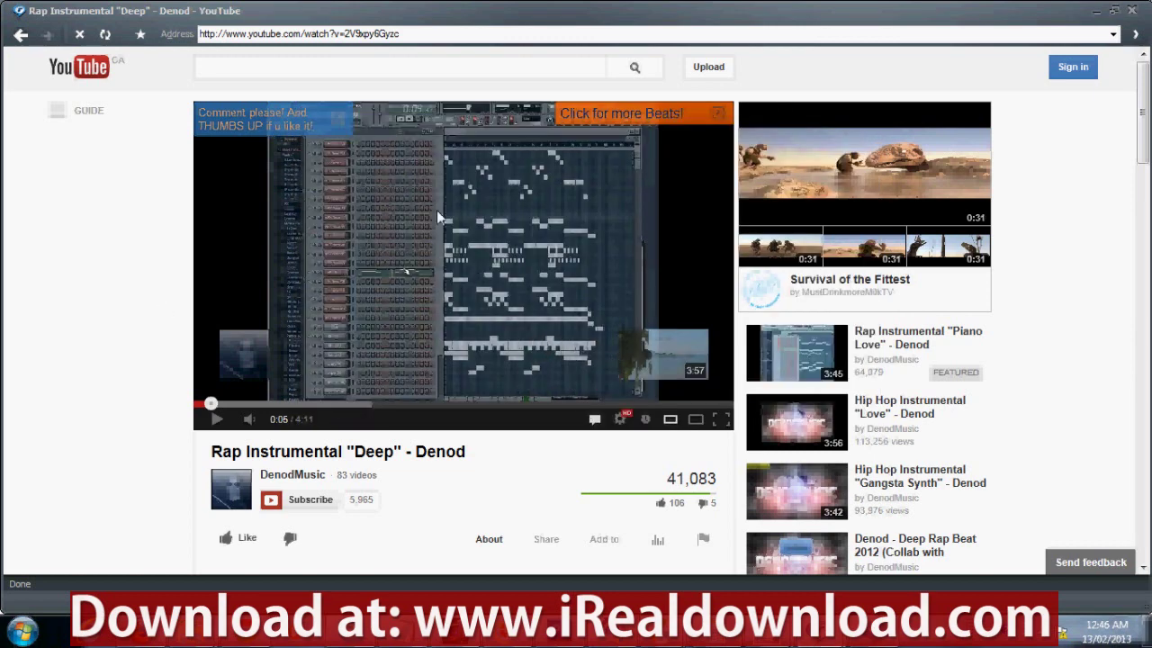
{"action": "right_click", "coordinate": [436, 210]}
- Choose Download This Video again and check the gear's Quality options
{"action": "left_click", "coordinate": [493, 379]}
{"action": "left_click", "coordinate": [621, 421]}
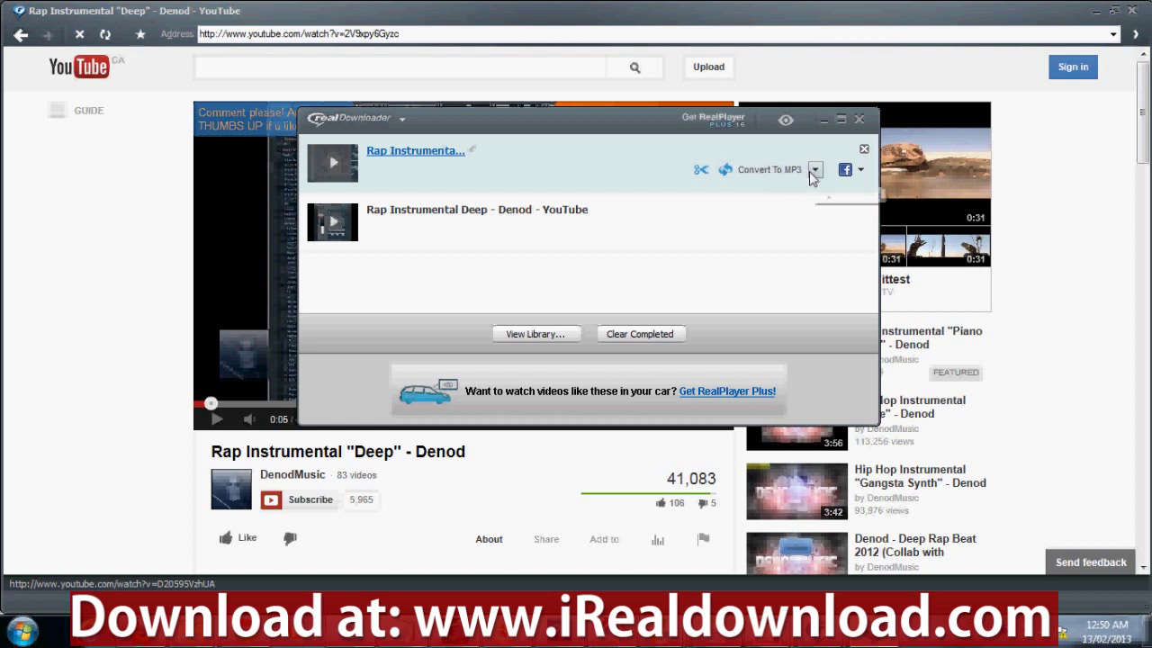
- Queue the first Deep download for conversion to MP3 via Select Another Device > Audio Formats
{"action": "left_click", "coordinate": [814, 170]}
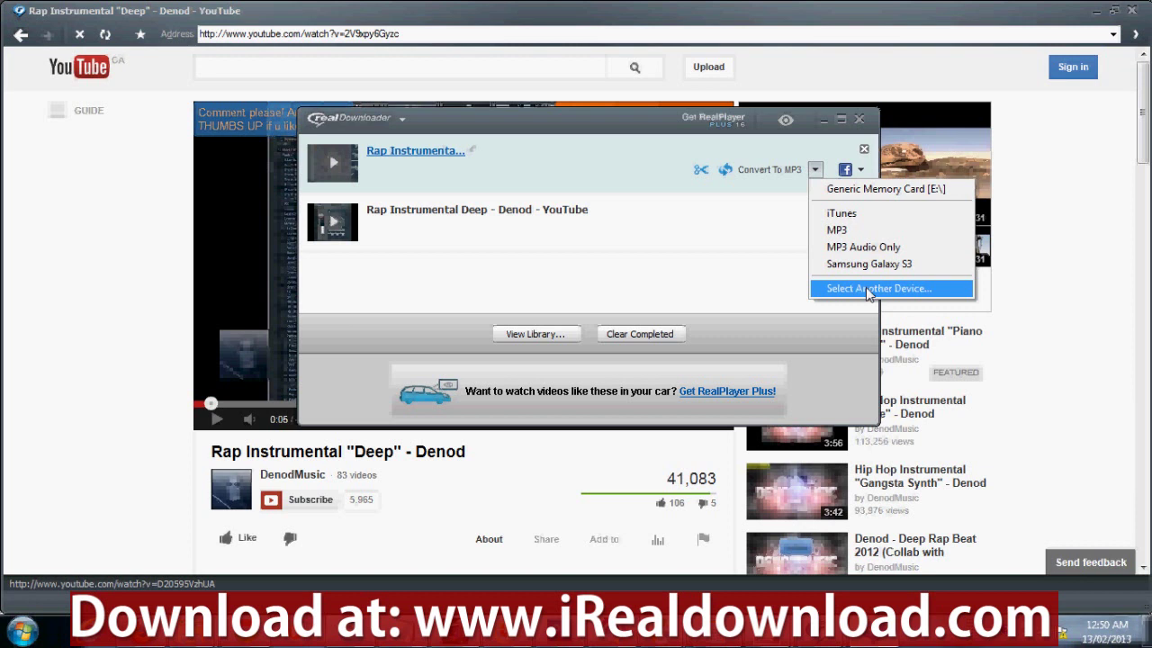
{"action": "left_click", "coordinate": [752, 220]}
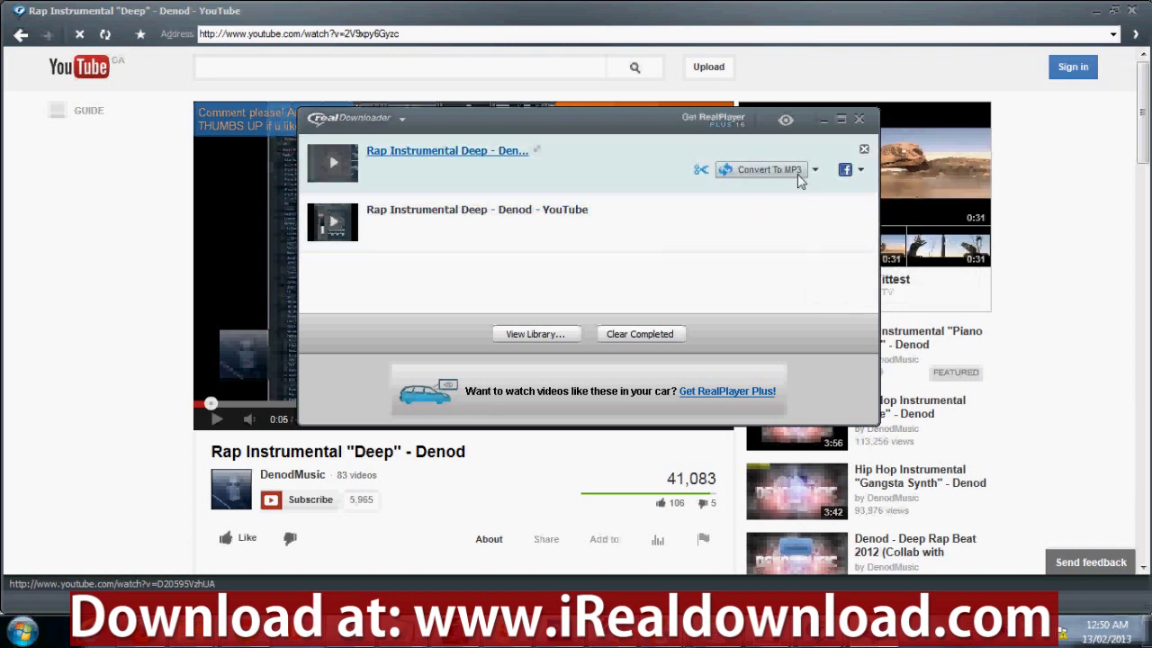
{"action": "left_click", "coordinate": [815, 170]}
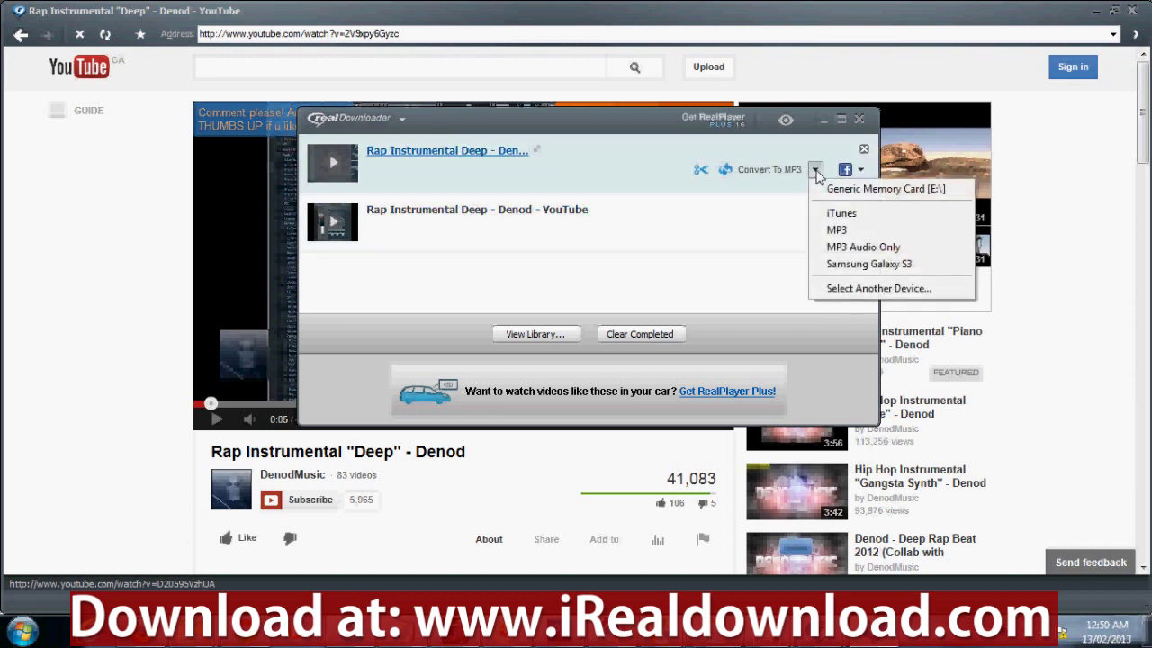
{"action": "left_click", "coordinate": [853, 288]}
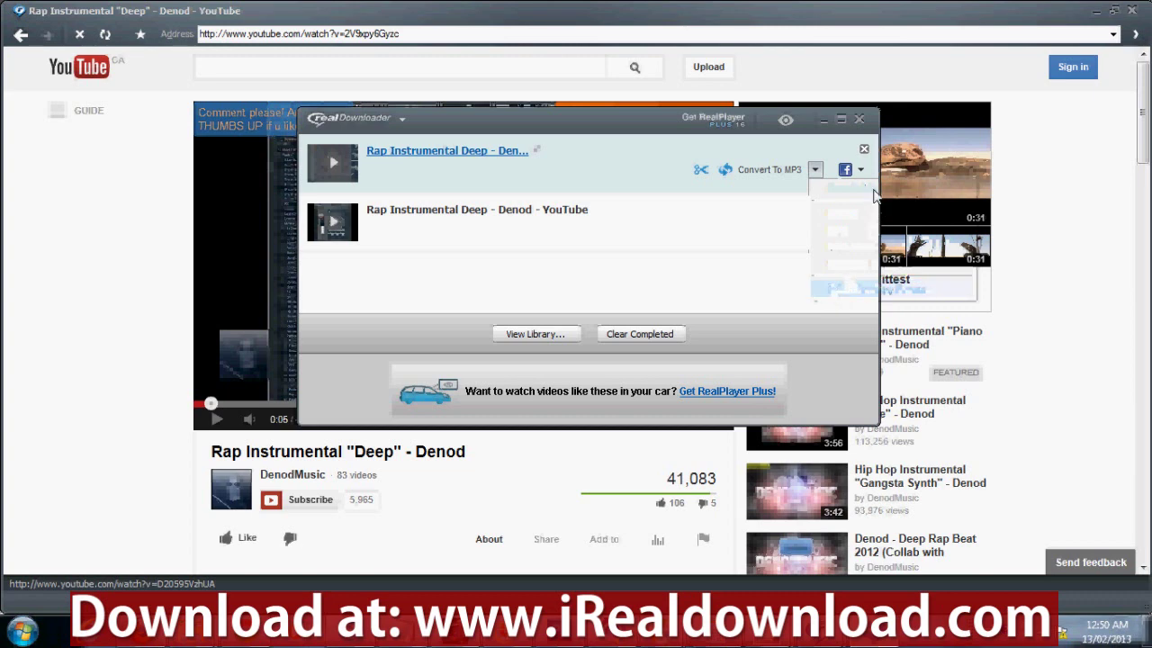
{"action": "left_click_drag", "start_coordinate": [736, 158], "coordinate": [725, 364]}
{"action": "left_click", "coordinate": [558, 329]}
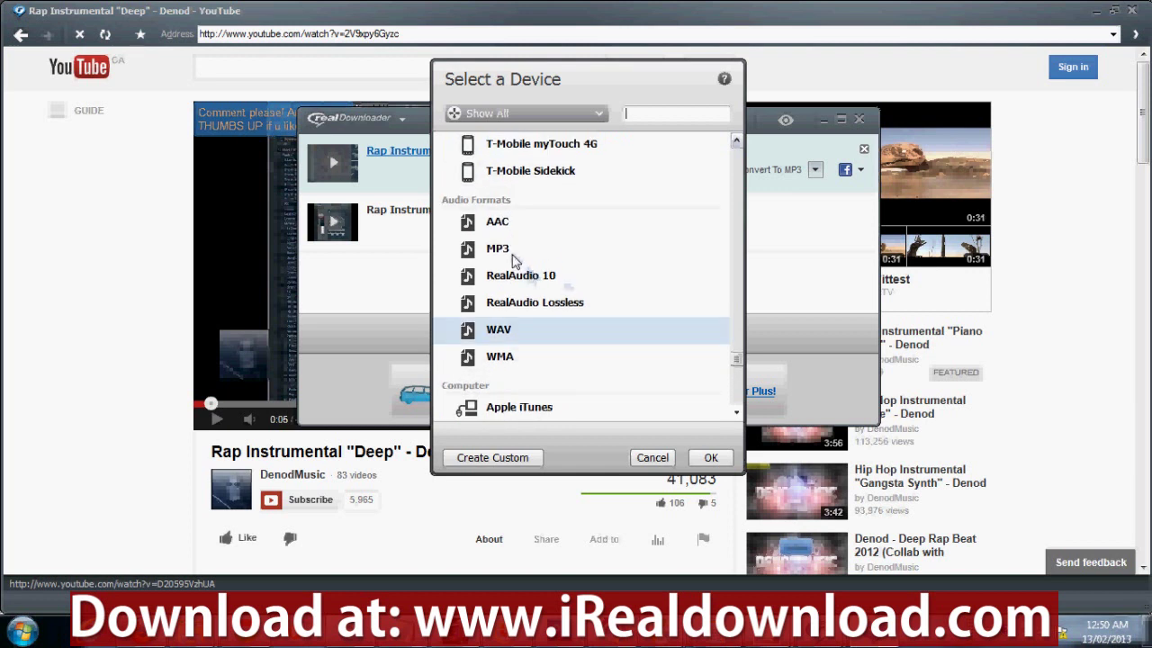
{"action": "left_click", "coordinate": [514, 258]}
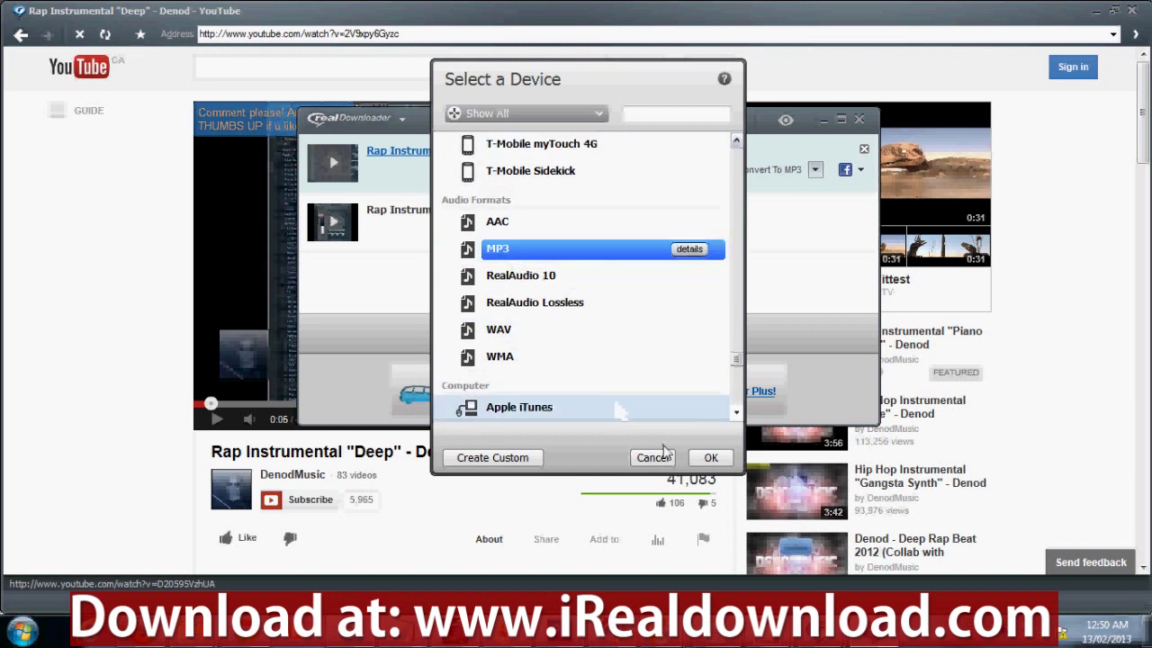
{"action": "left_click", "coordinate": [709, 458]}
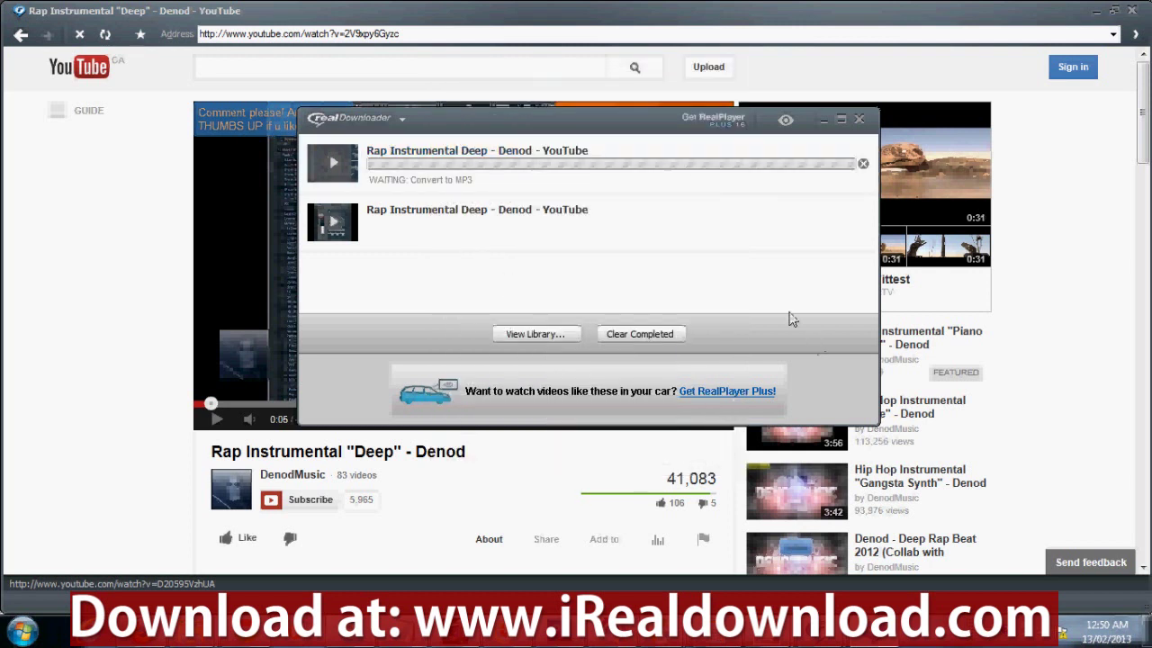